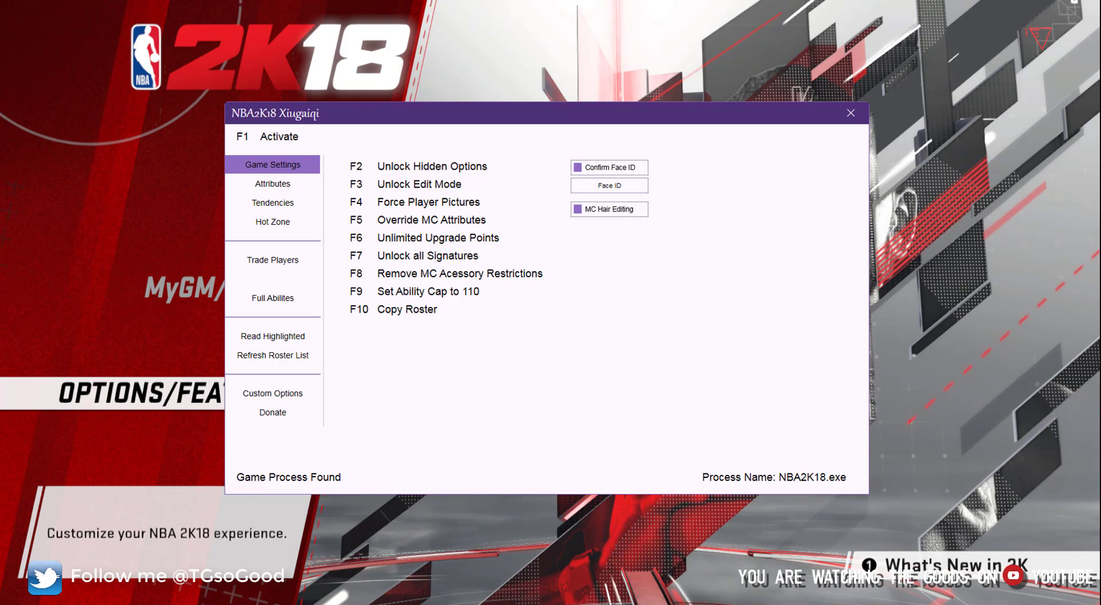
Switch to the Downloads folder showing the Lamelo Ball Portrait (2).rar archive.
key("alt+Tab")
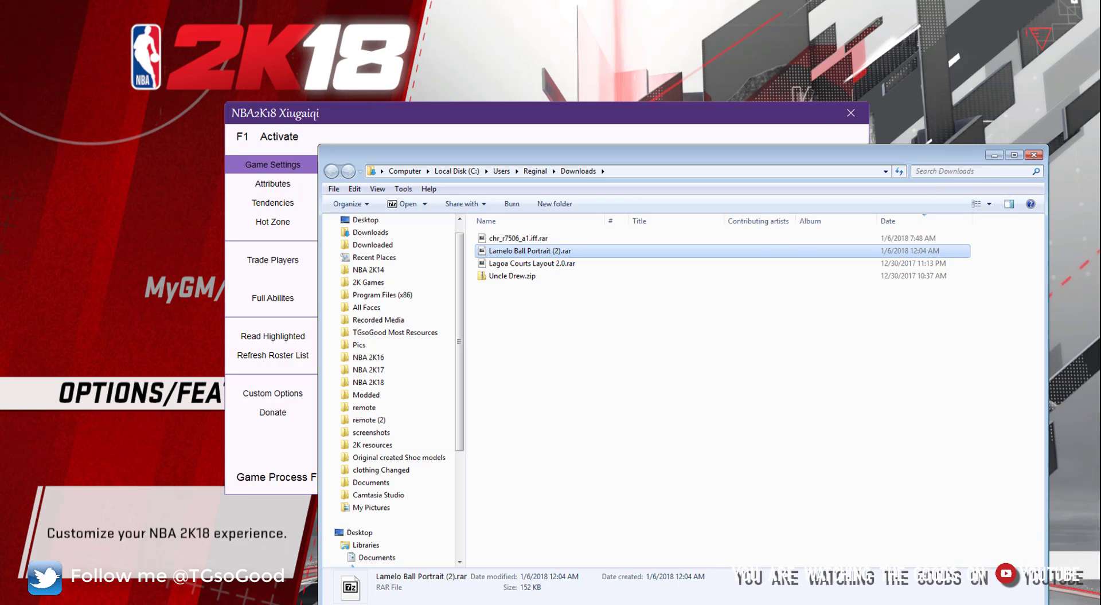
Put away Explorer after previewing the LaMelo portrait, then minimize the trainer to show the game menu.
left_click(992, 155)
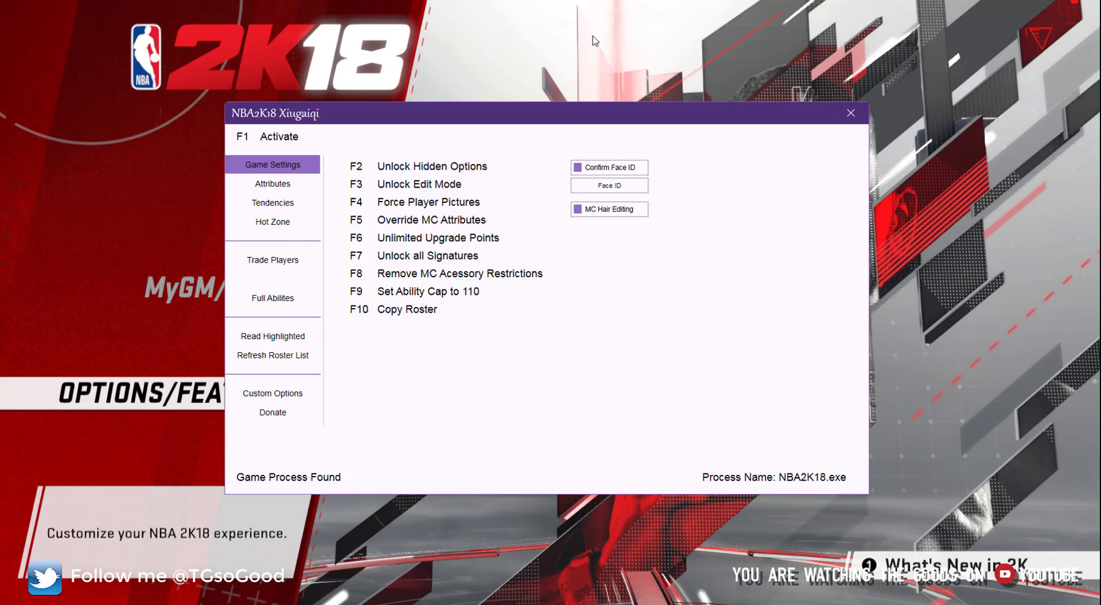
left_click(595, 40)
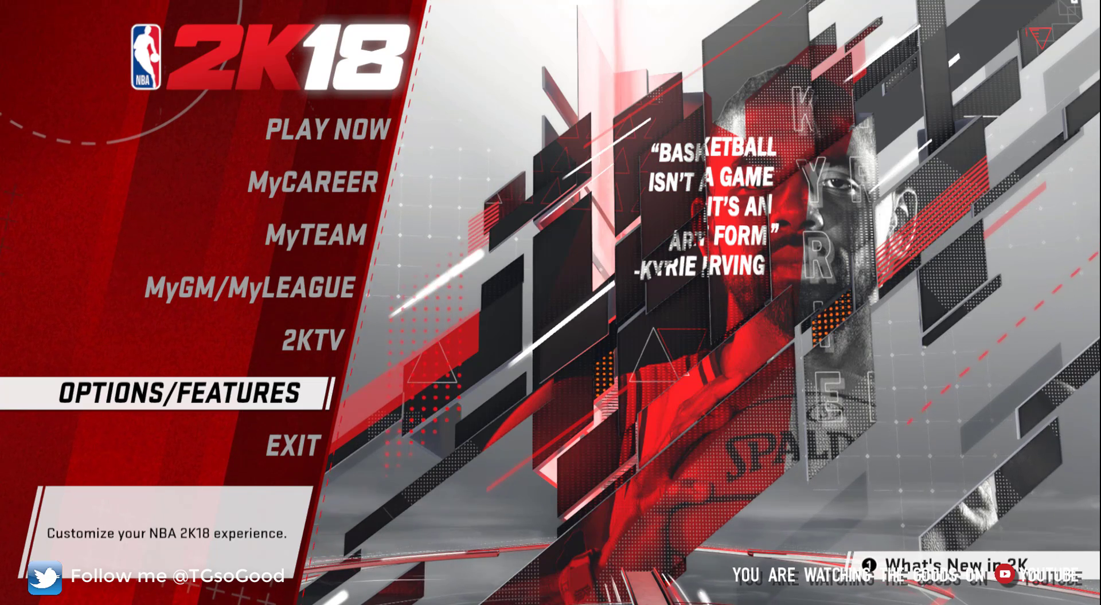
Bring the NBA2K18 Xiugaiqi trainer back over the game's main menu.
key("alt+Tab")
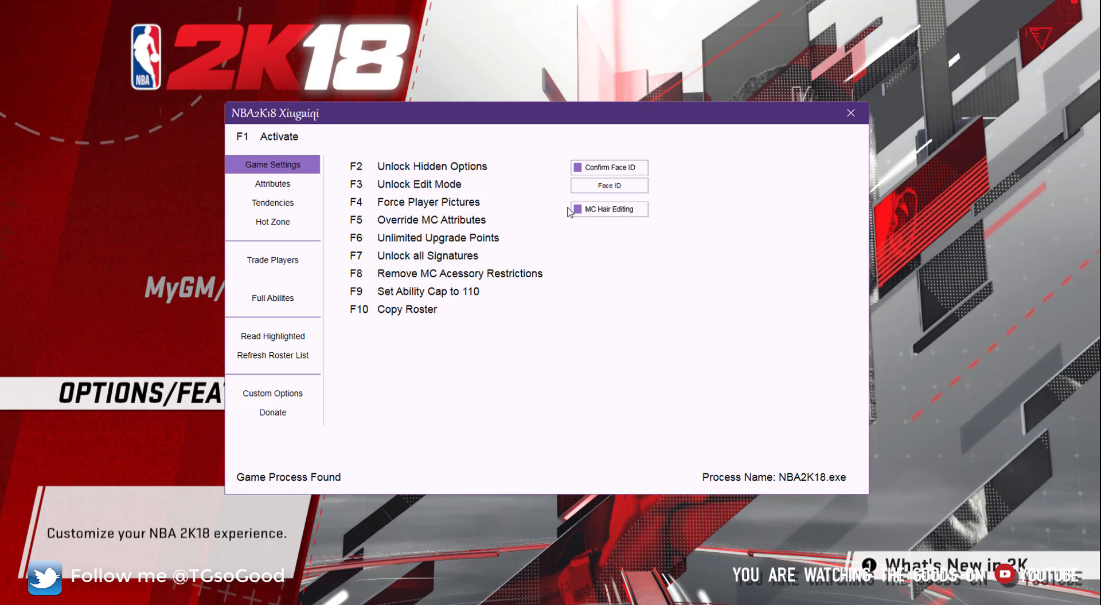
Activate the trainer on the game with F1 and refresh its roster list twice.
key("F1")
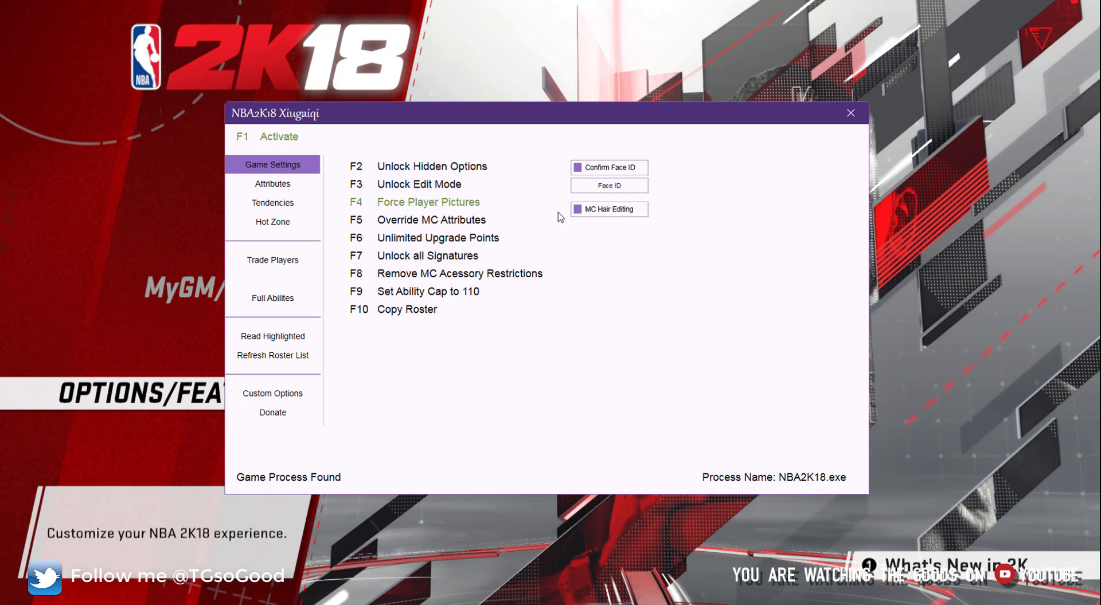
left_click(296, 358)
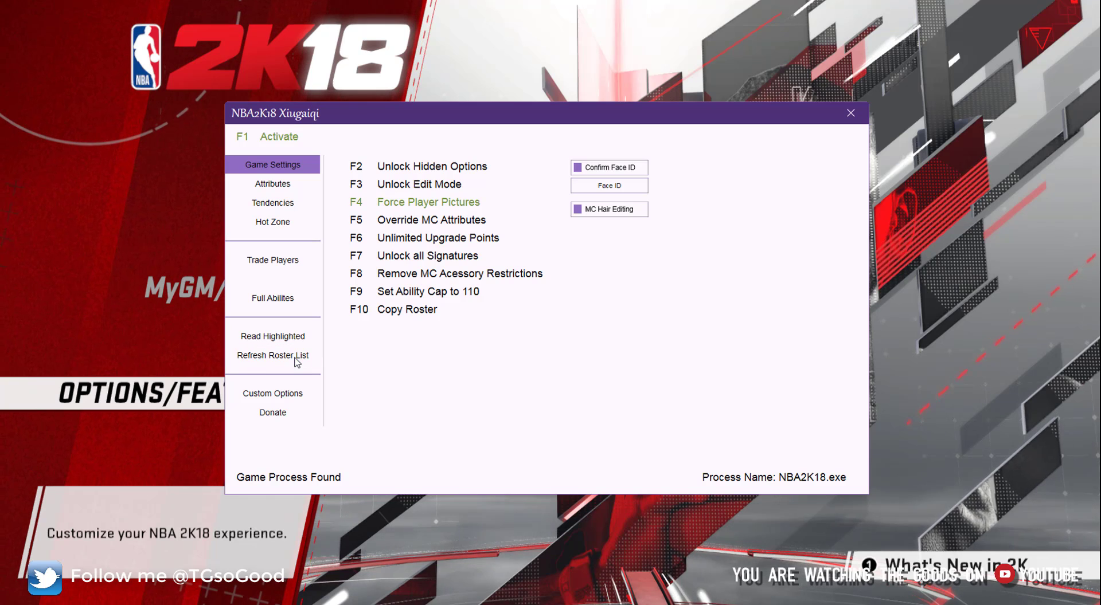
left_click(294, 362)
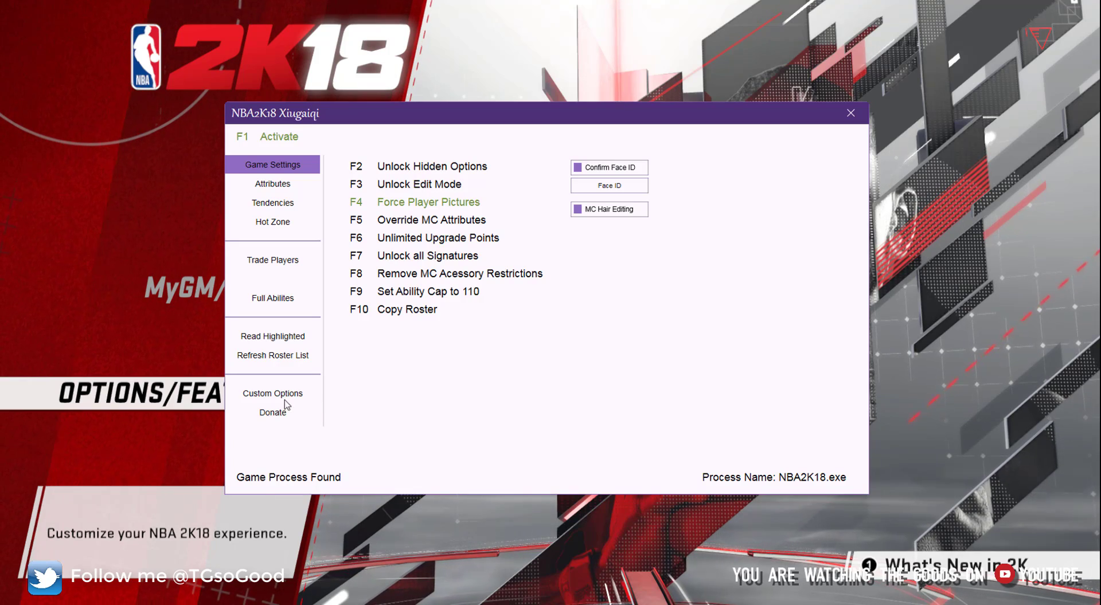
Bring the game to the front and enter the OPTIONS/FEATURES menu.
left_click(629, 55)
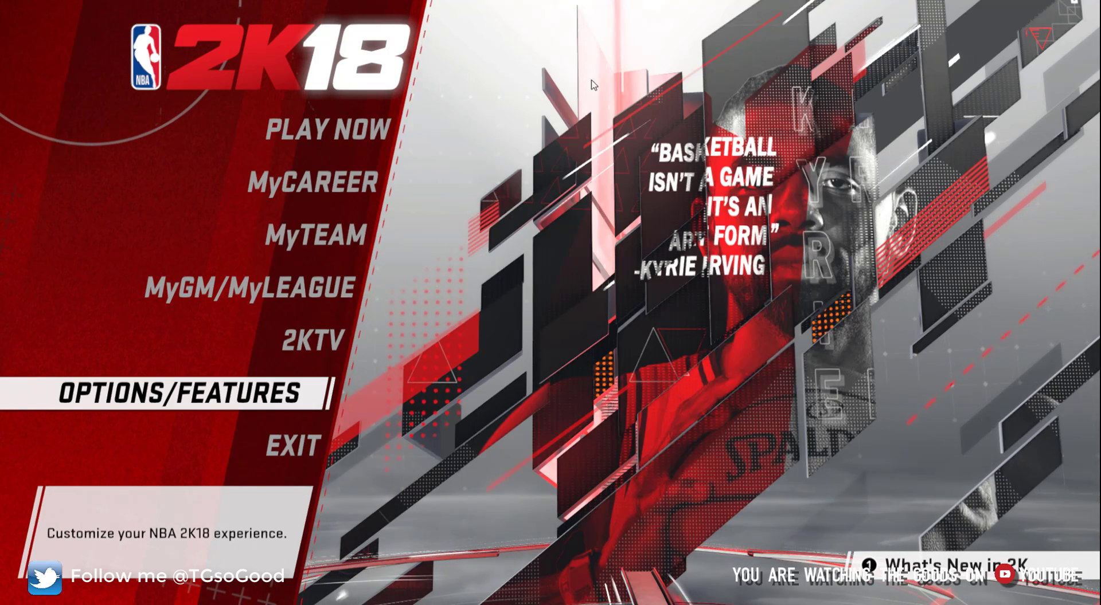
left_click(284, 400)
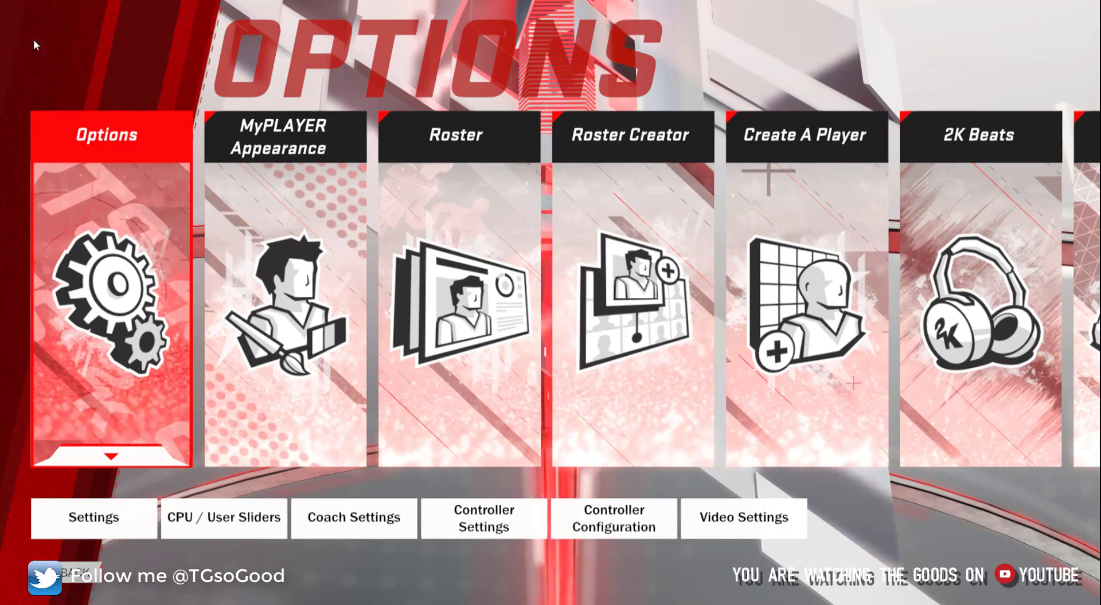
Start Roster Creator and load the DNA Ultimate Roster from the Roster Picker.
left_click(614, 188)
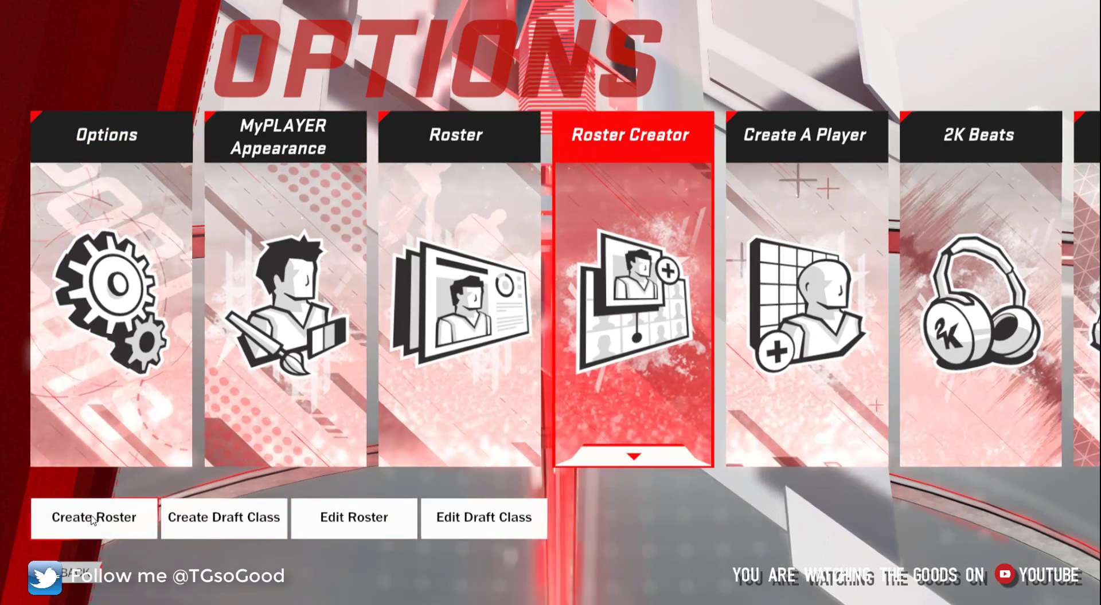
left_click(92, 519)
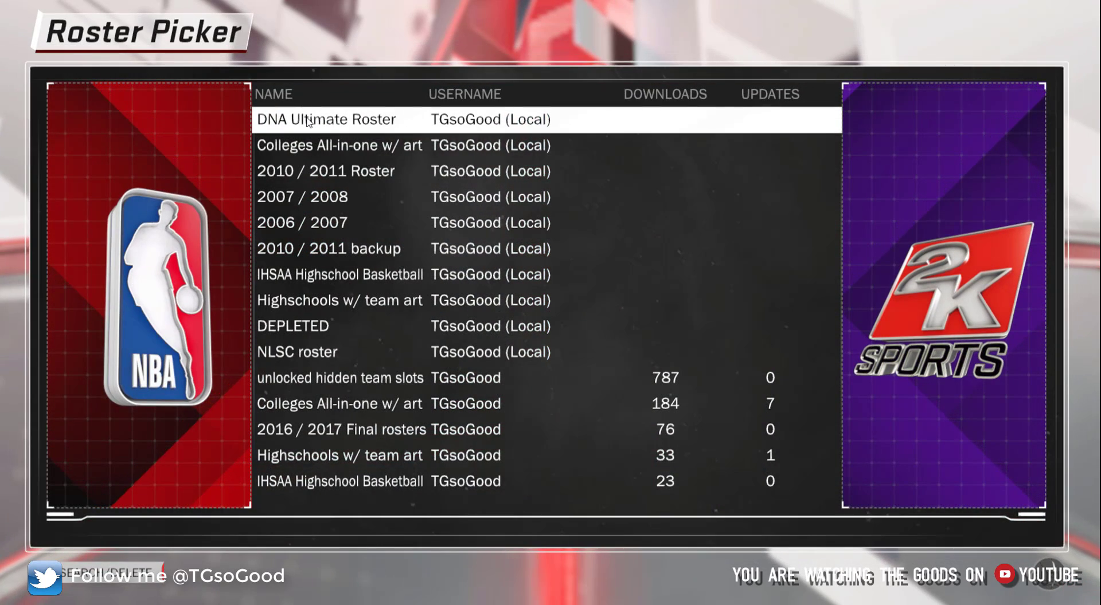
left_click(308, 120)
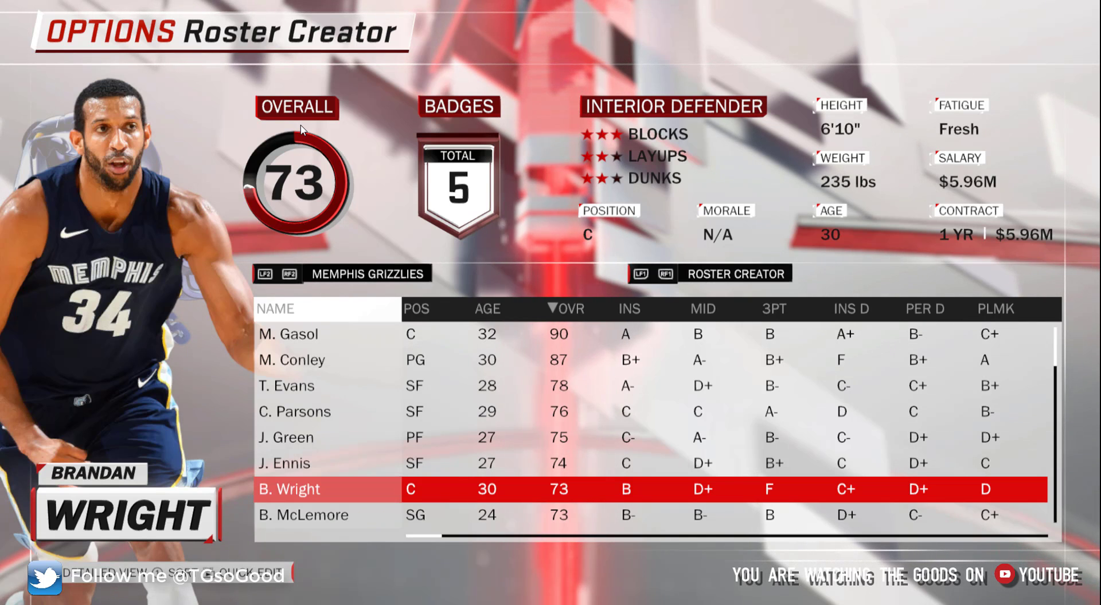
Trade B. McLemore from the Grizzlies to the Hawks for M. Belinelli and confirm.
left_click(307, 516)
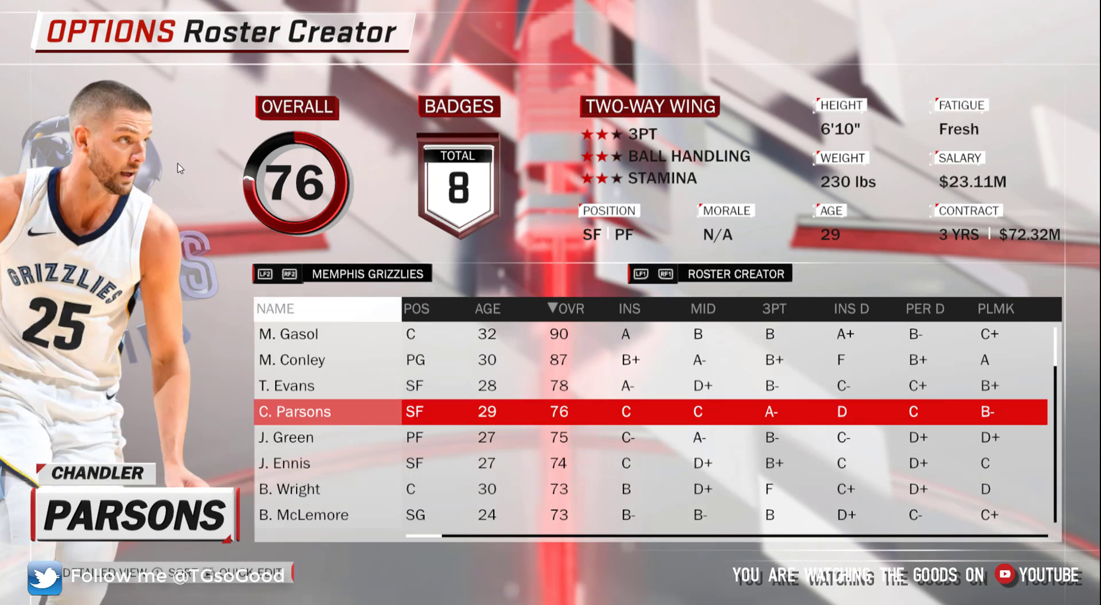
left_click(310, 514)
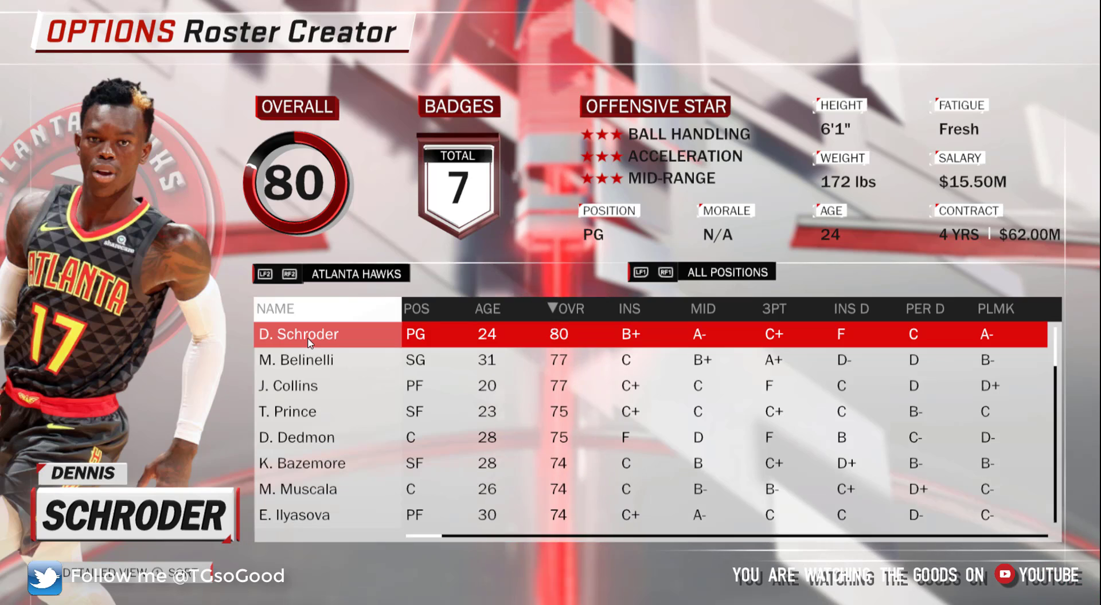
left_click(317, 359)
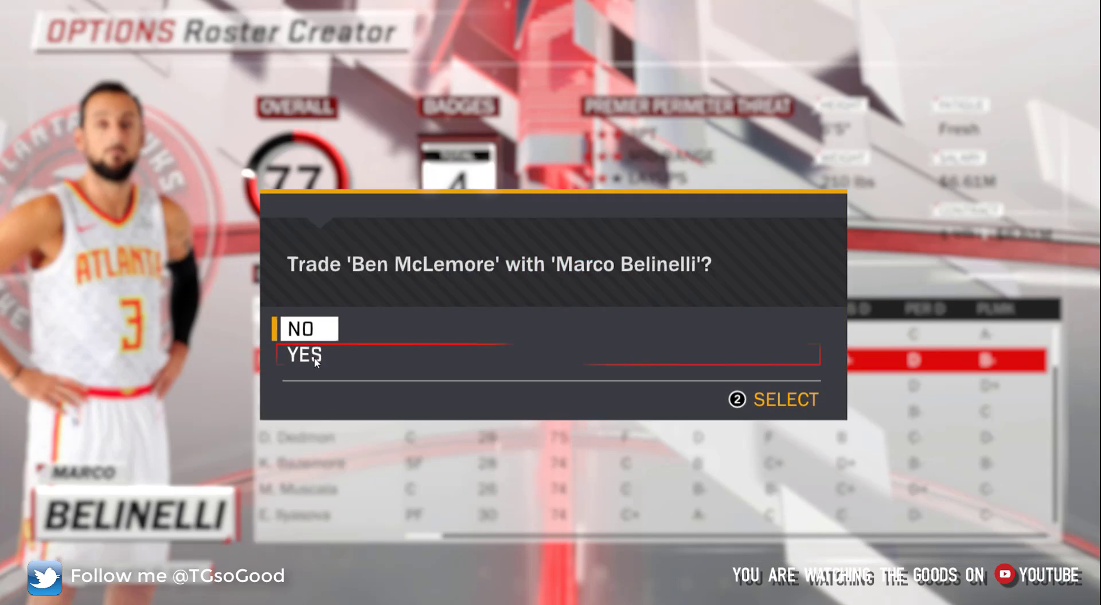
left_click(308, 356)
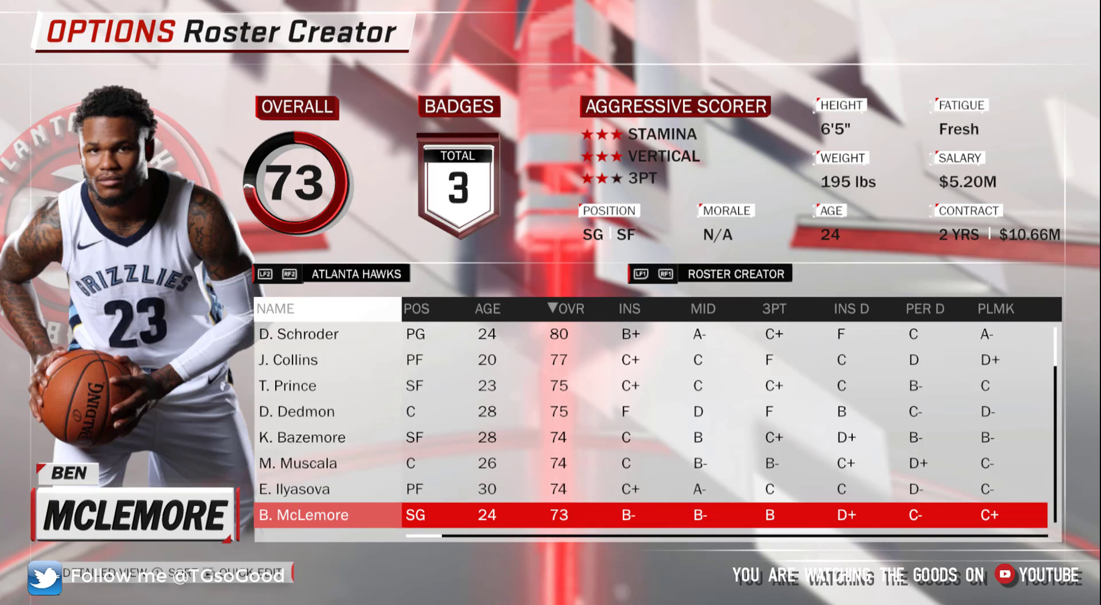
Refresh the trainer's player list, search 'ben', and select Ben McLemore for editing.
key("alt+Tab")
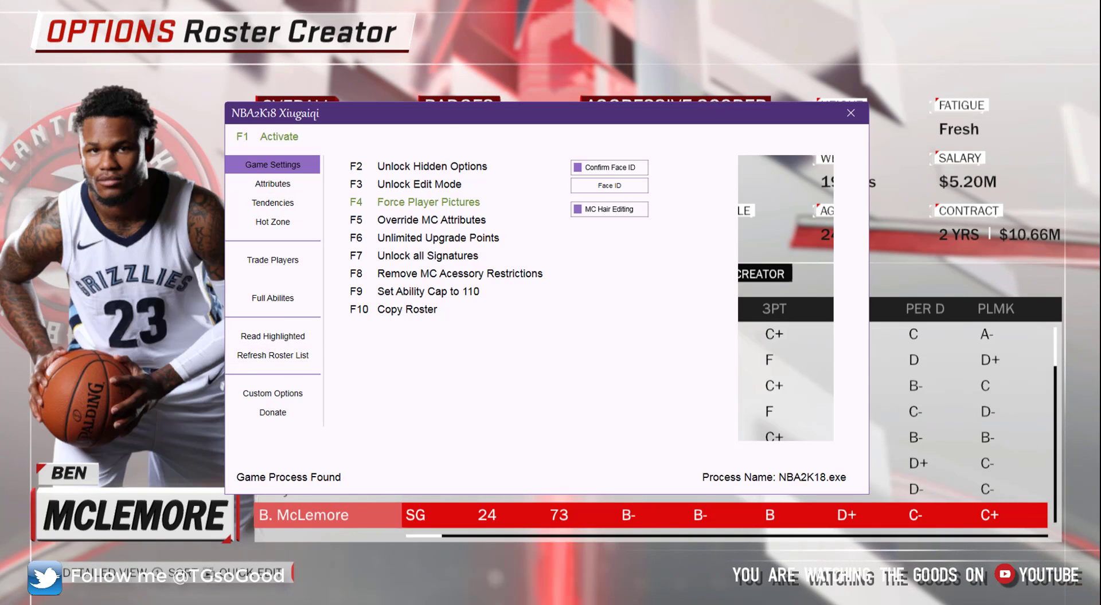
left_click(283, 360)
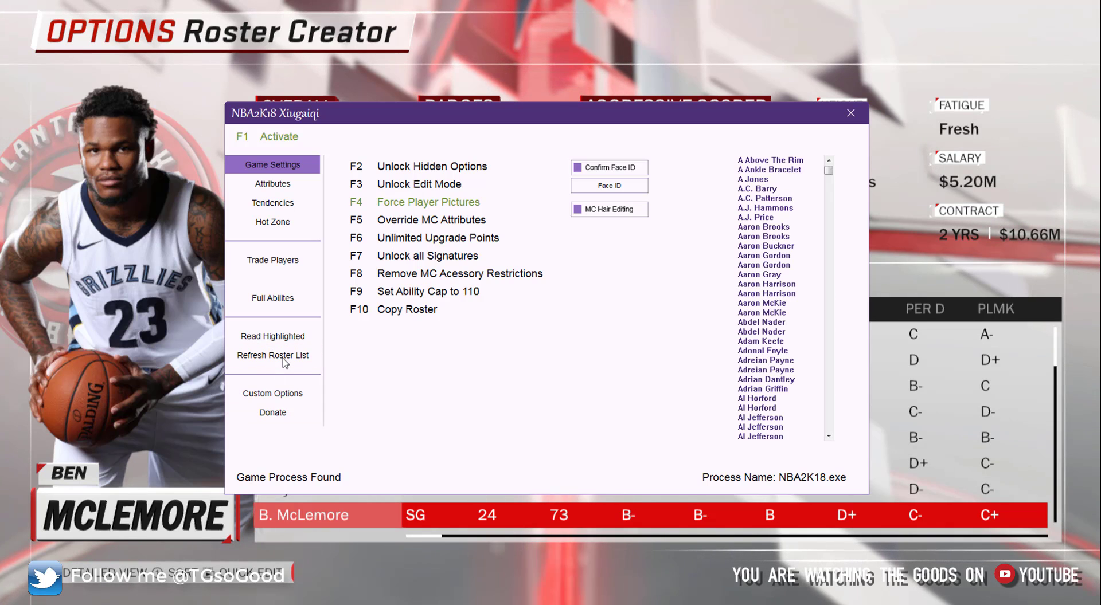
left_click(766, 162)
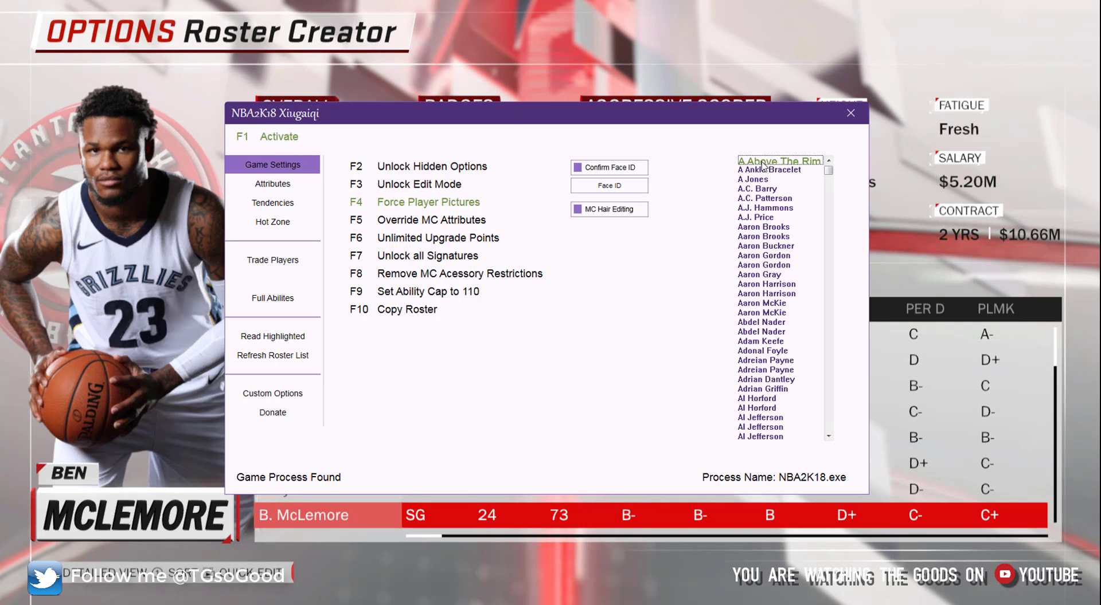
type("ben")
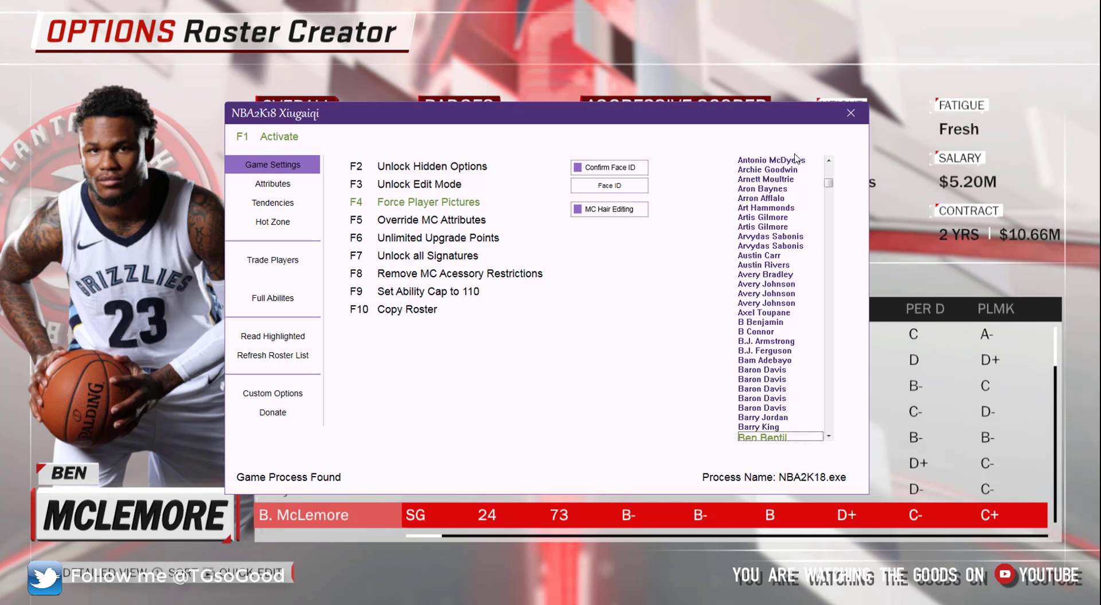
scroll(826, 429, "down", 3)
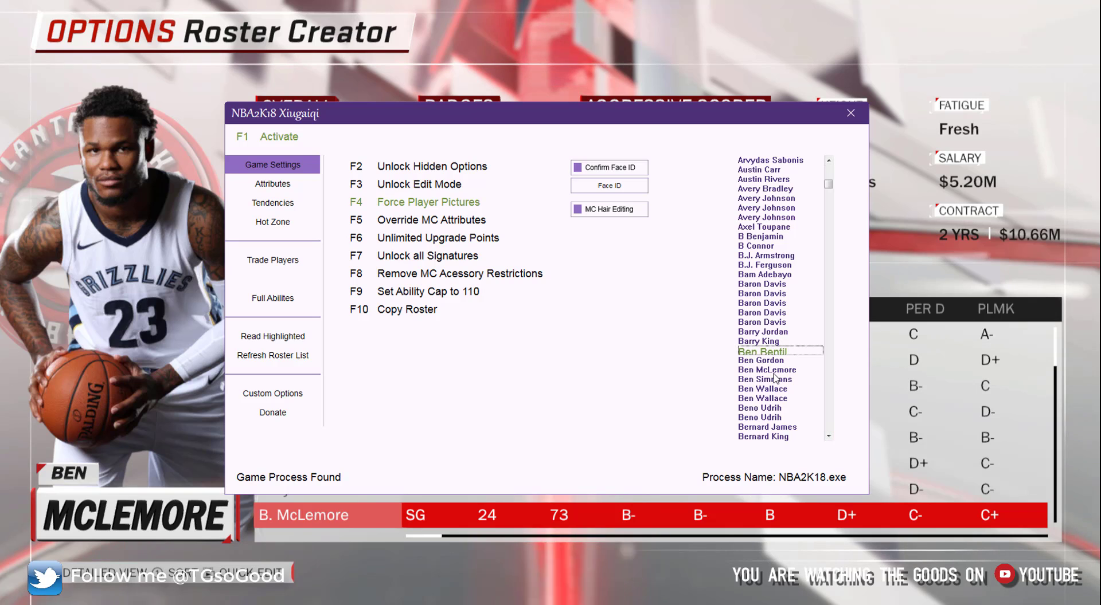
left_click(769, 371)
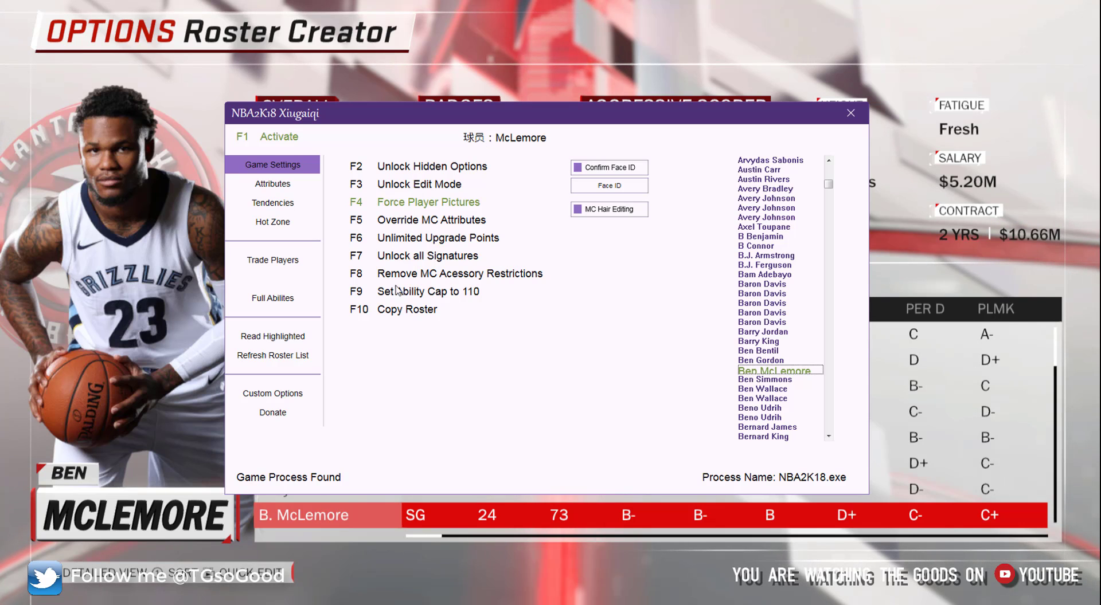
Check McLemore's Photo ID of 2760 in the Attributes tab, then switch to Downloads.
left_click(286, 186)
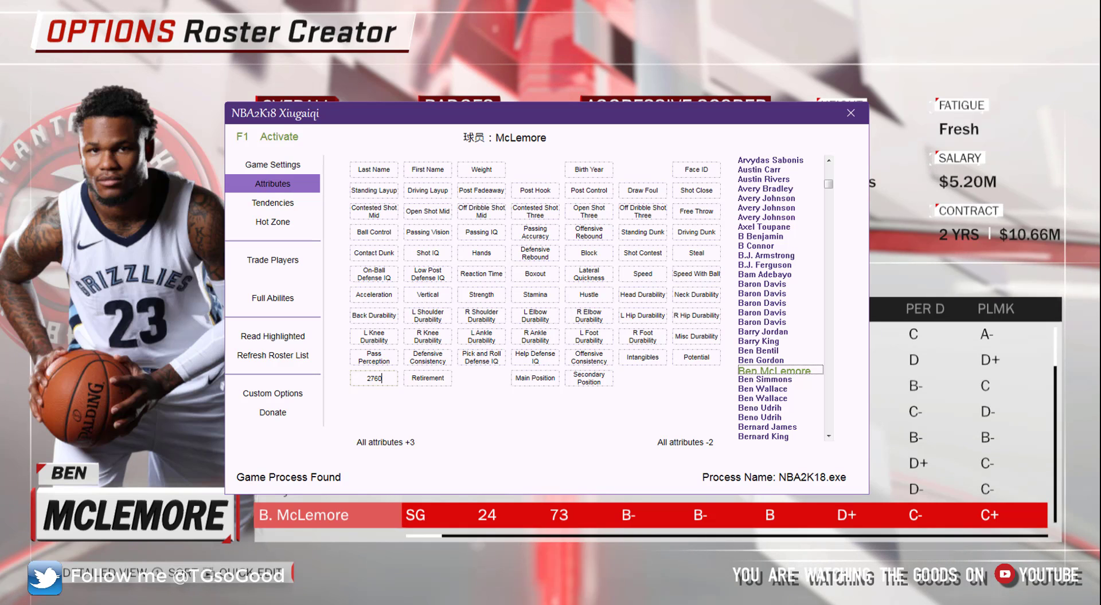
key("alt+Tab")
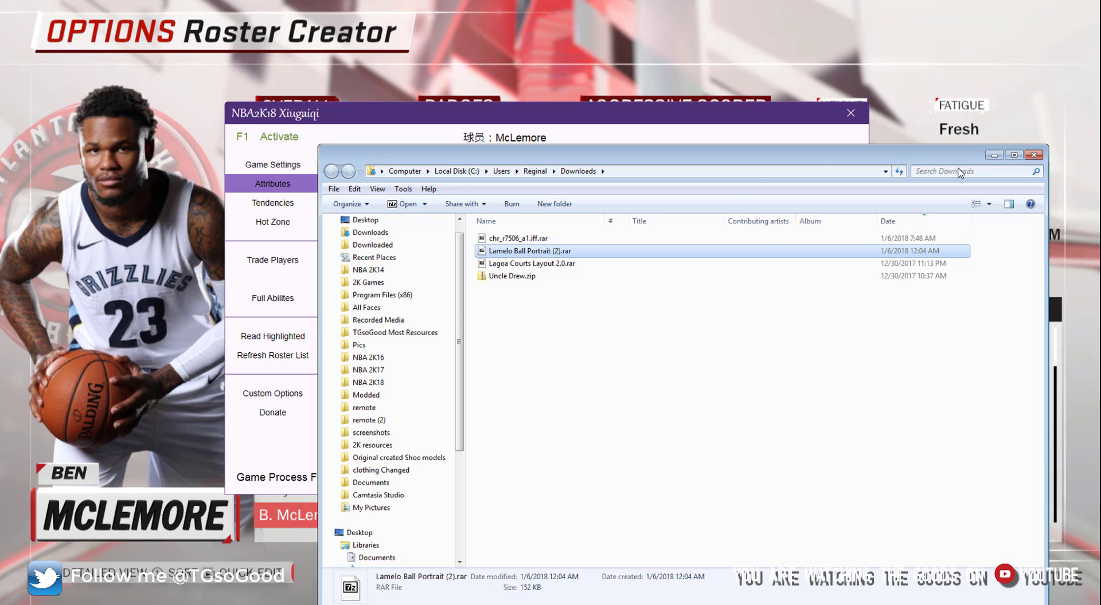
Open Lamelo Ball Portrait (2).rar in 7-Zip, select chr_r2043_a1.iff, then switch to the NBA 2K18 folder.
left_click(993, 154)
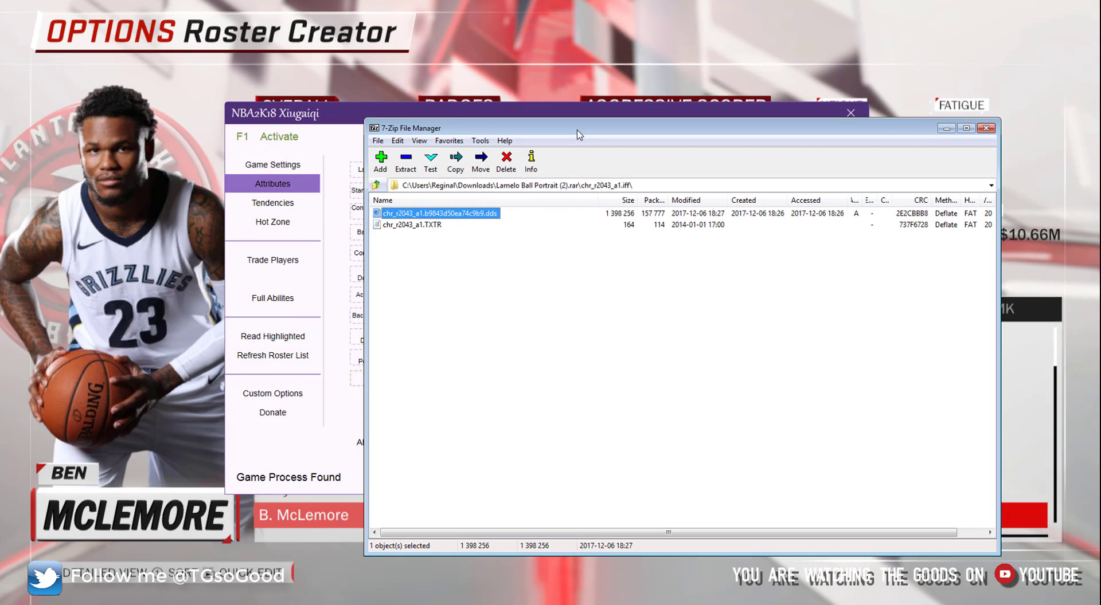
left_click(376, 185)
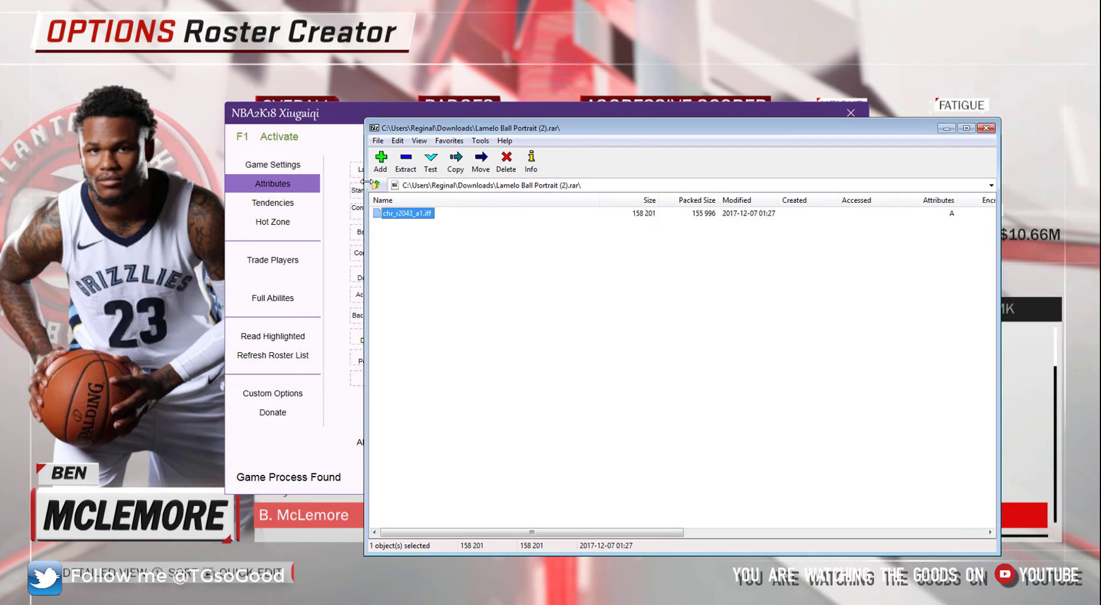
left_click(377, 185)
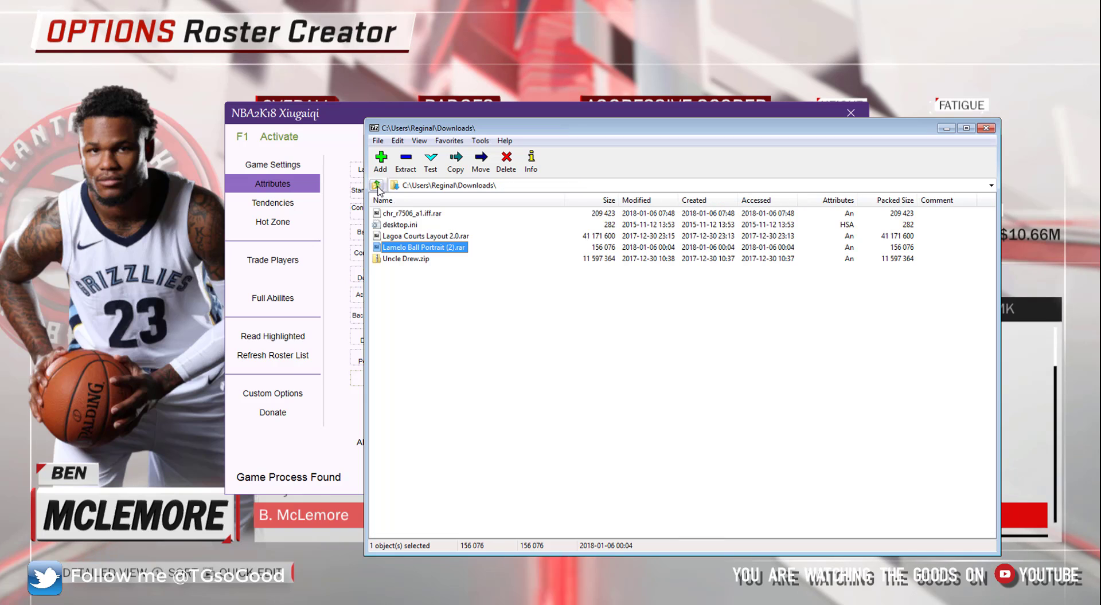
double_click(446, 251)
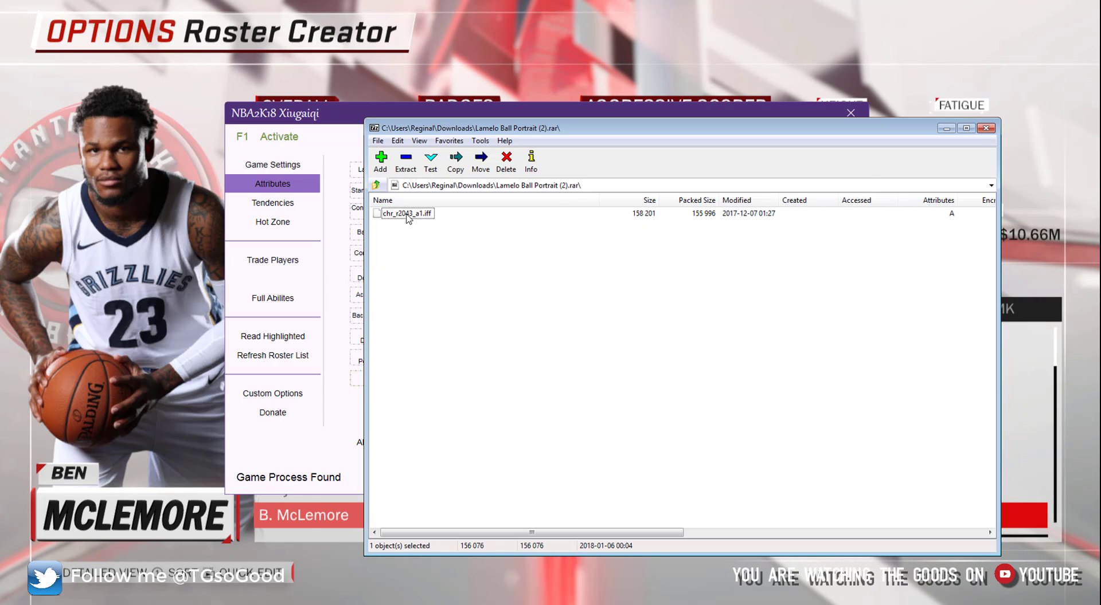
left_click(402, 218)
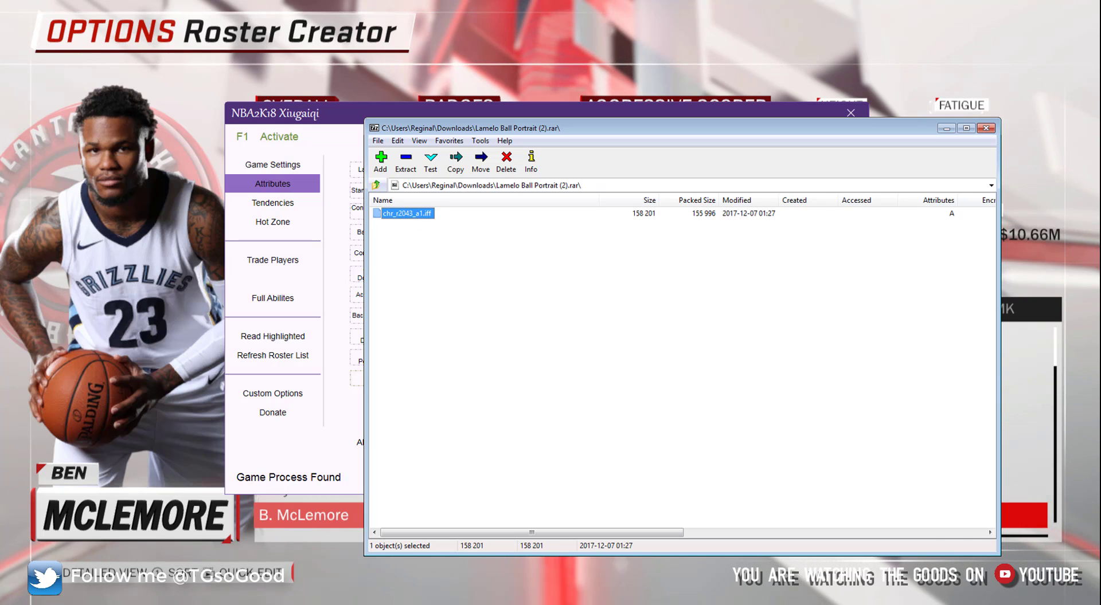
key("alt+Tab")
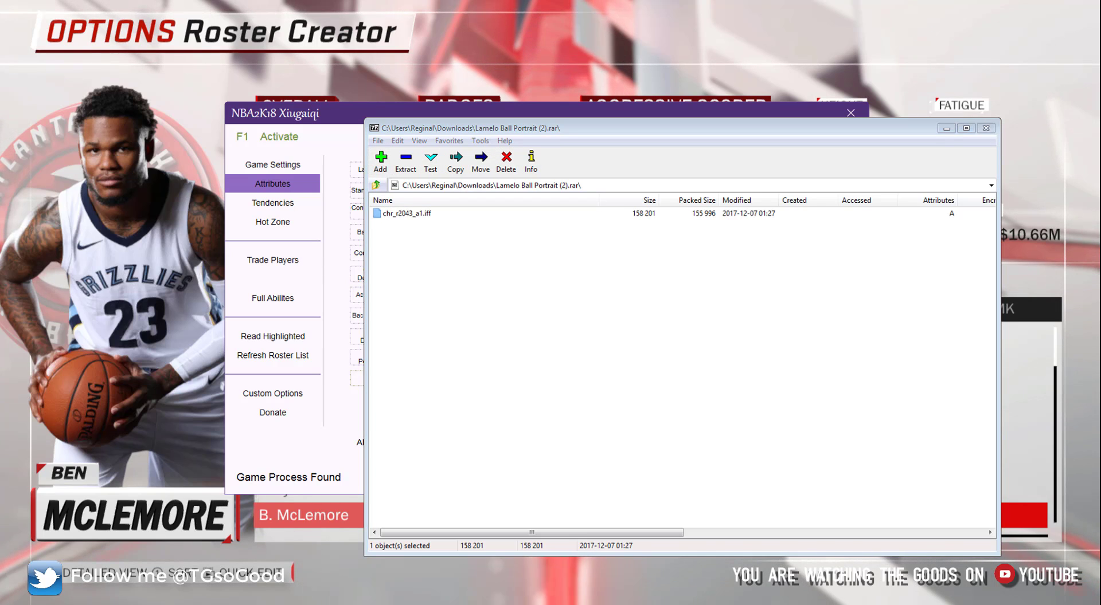
key("alt+Tab")
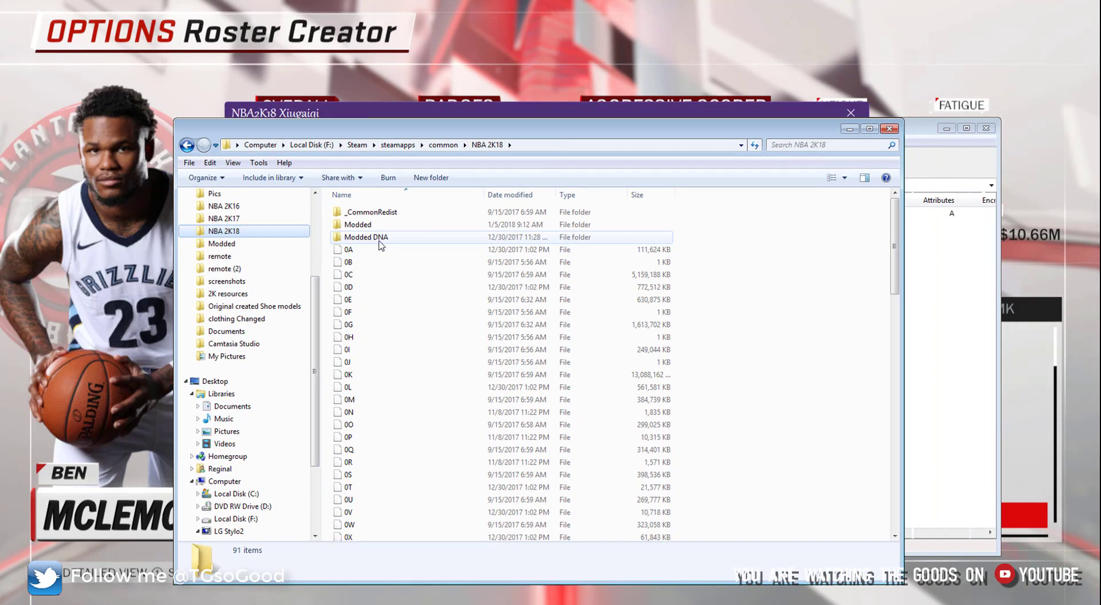
Drag chr_r2043_a1.iff from the 7-Zip archive into the opened NBA 2K18 Modded folder.
double_click(368, 230)
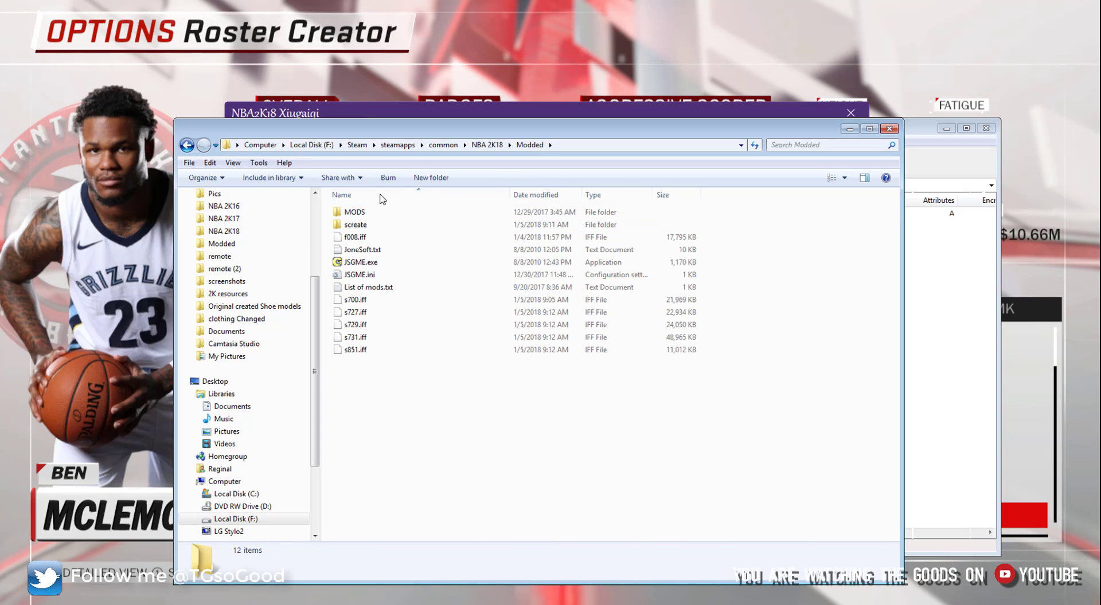
left_click_drag(477, 125, 424, 18)
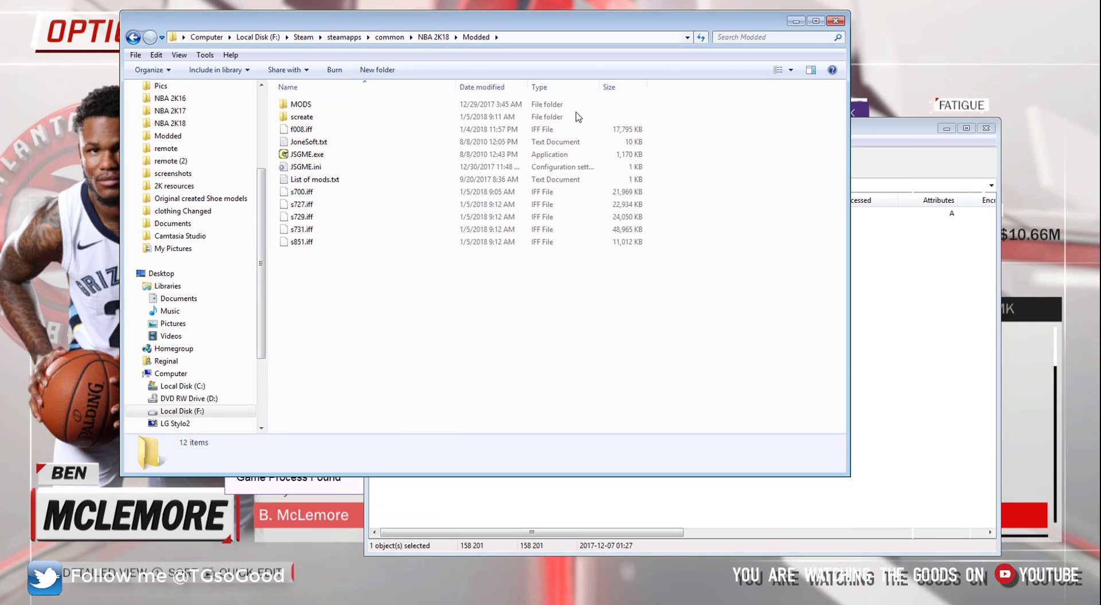
left_click(882, 135)
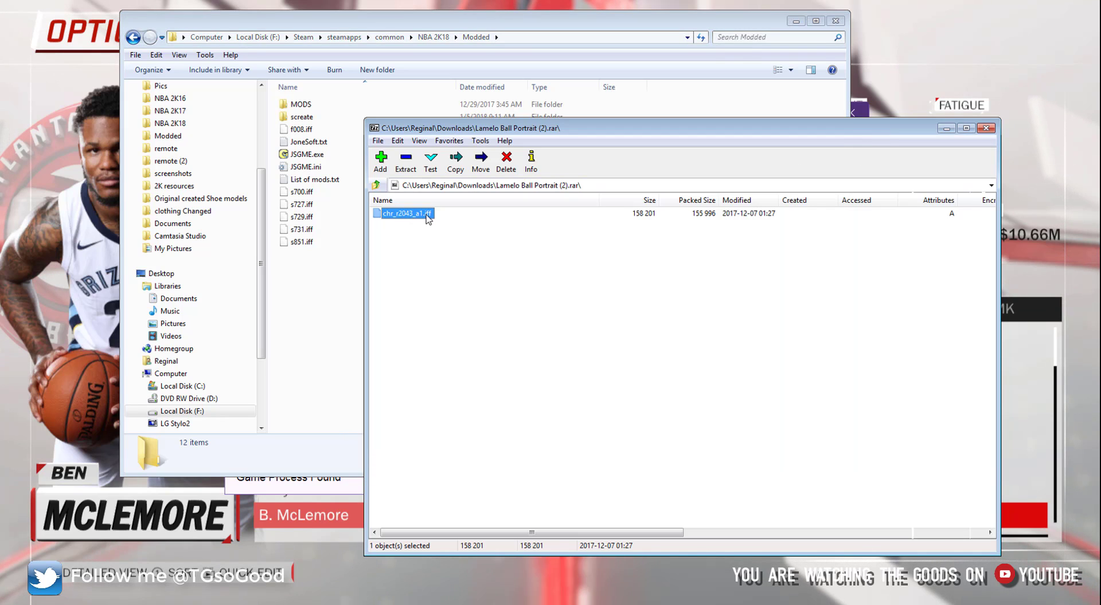
left_click_drag(427, 219, 429, 227)
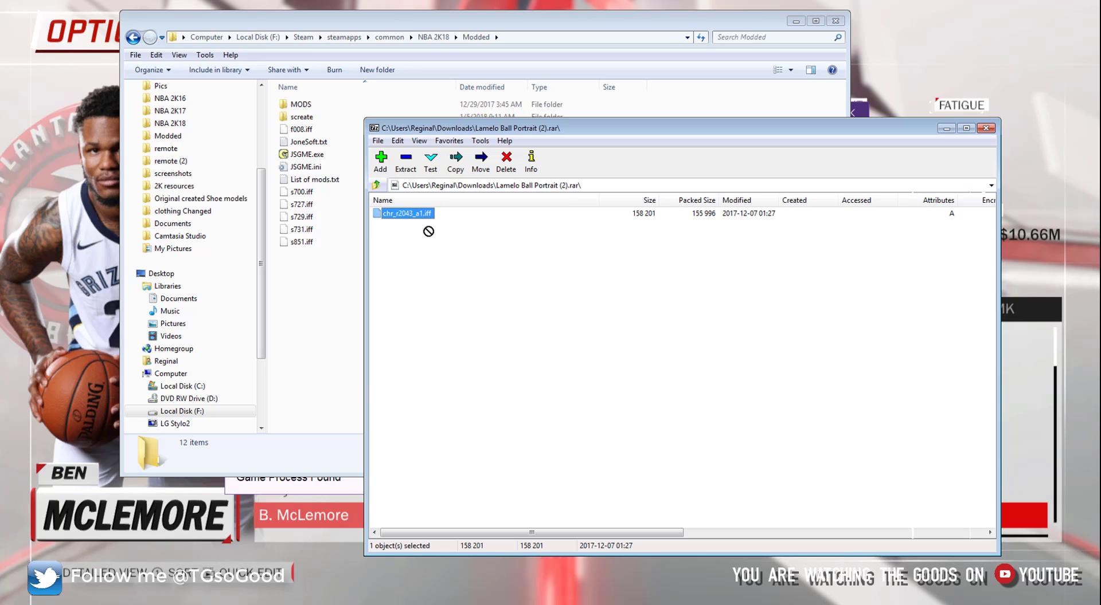
left_click_drag(396, 363, 312, 304)
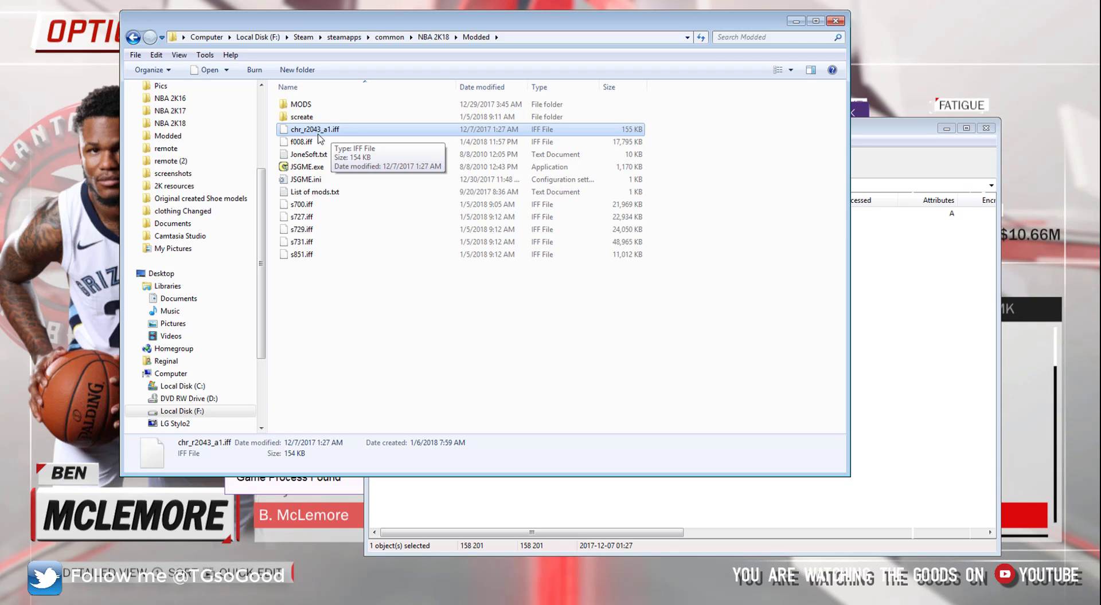
Set McLemore's Photo ID to 2043 in NBA2K18 Xiugaiqi, then bring the game back to front.
left_click(353, 494)
left_click(390, 379)
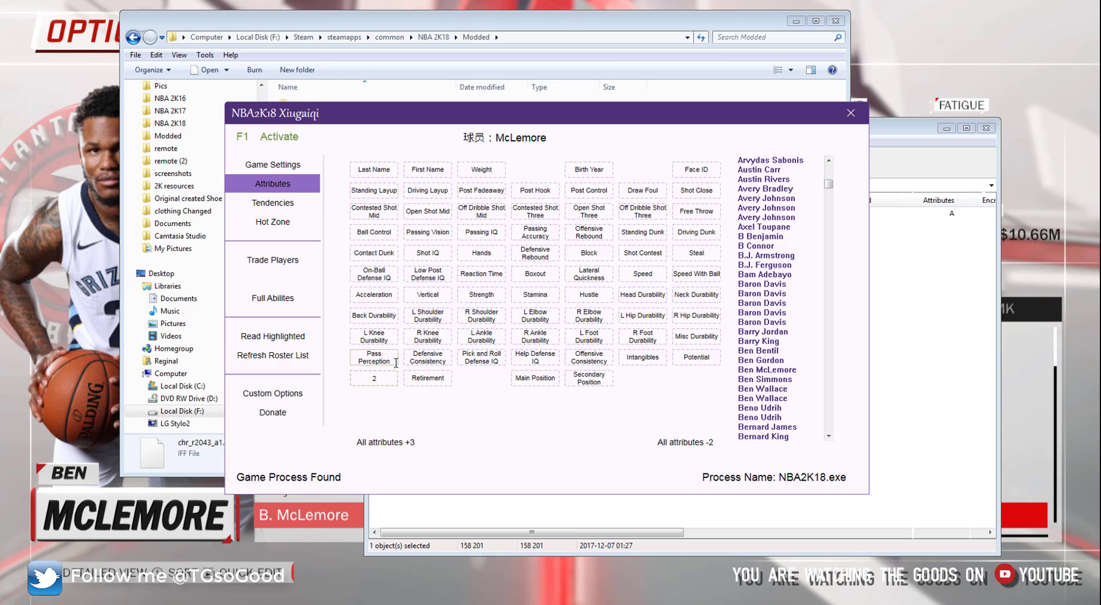
type("043")
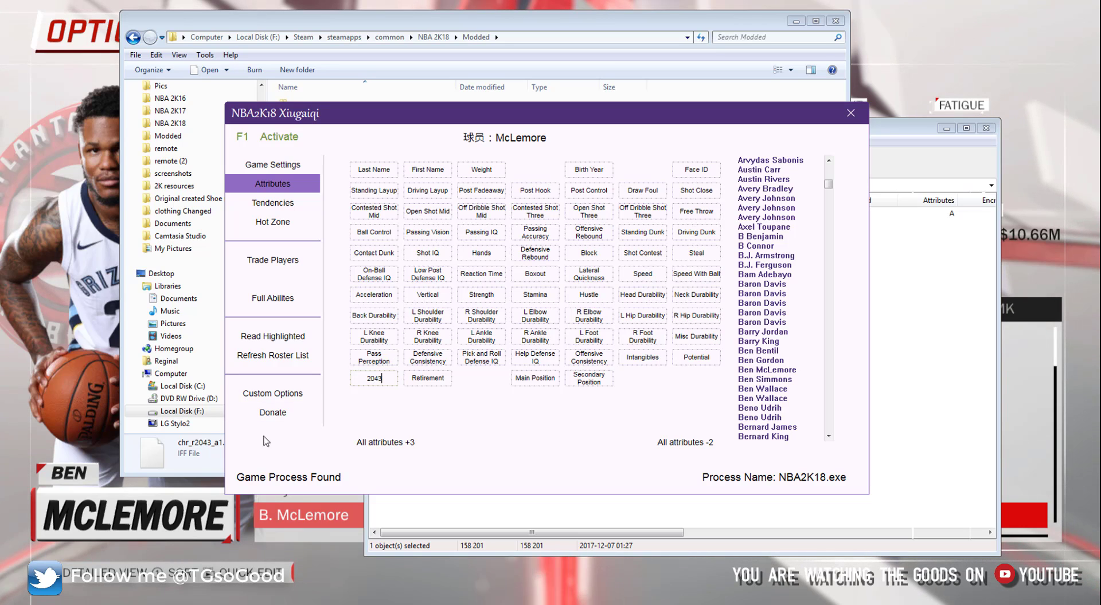
key("Return")
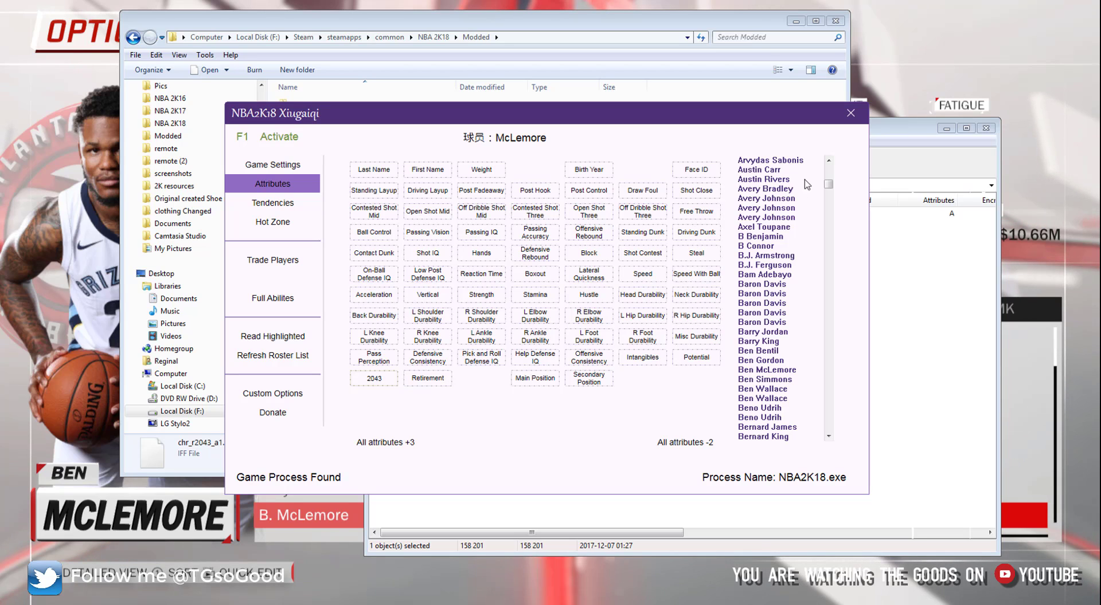
left_click(447, 380)
left_click(379, 380)
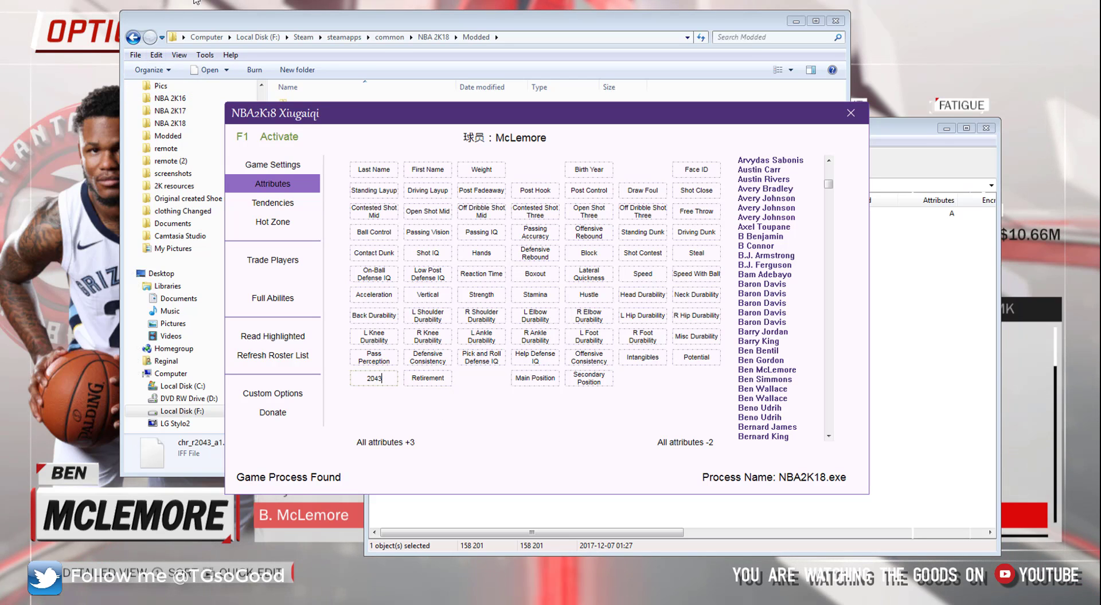
left_click(381, 6)
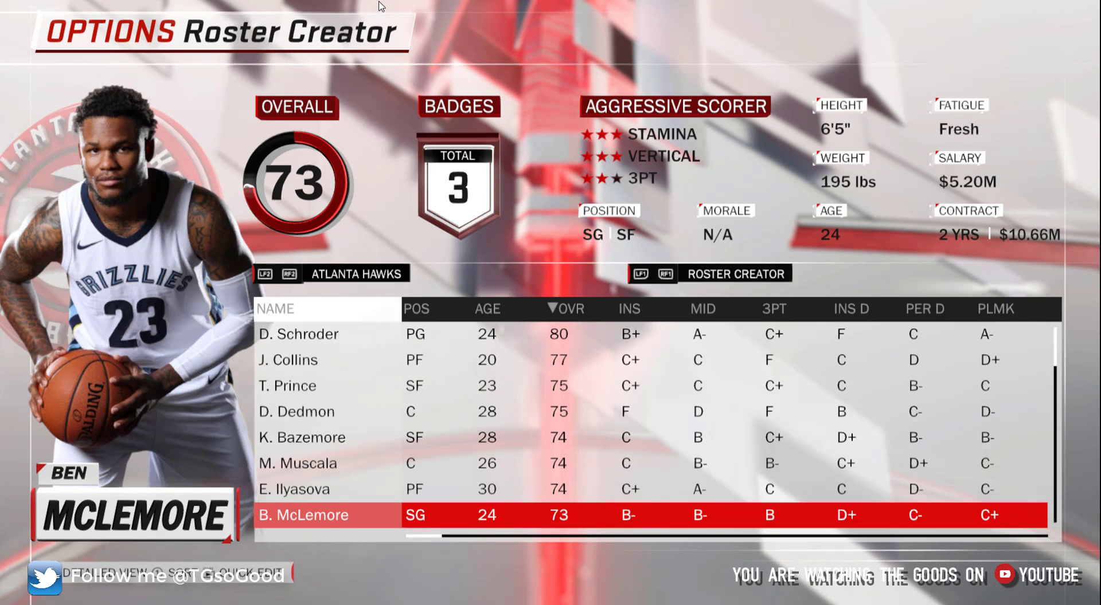
Move up the Atlanta Hawks roster and back to B. McLemore to refresh his portrait.
key("Up")
key("Up")
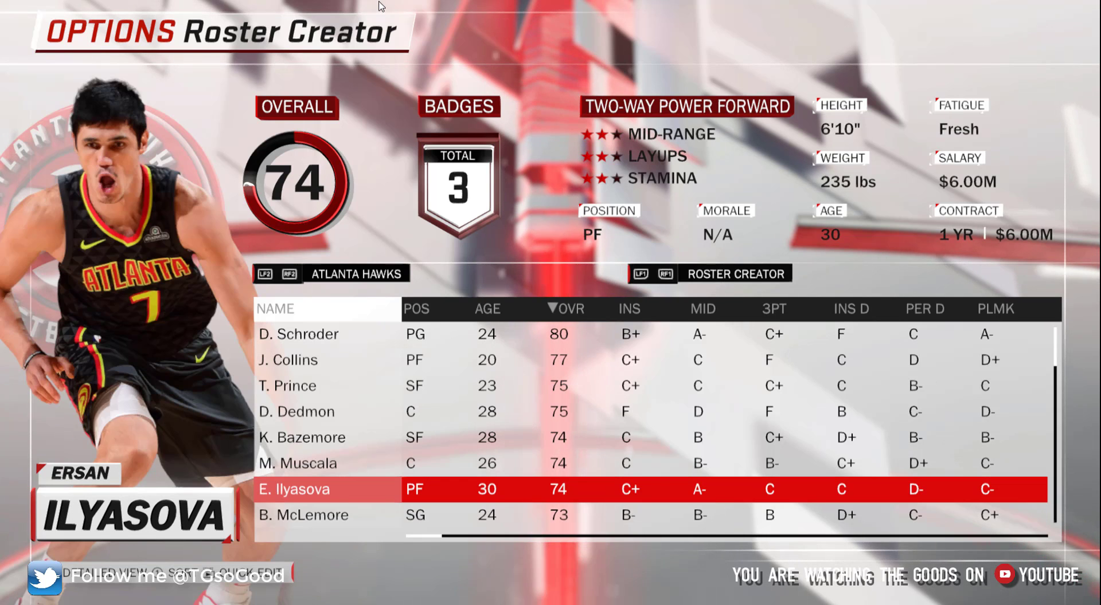
key("Up")
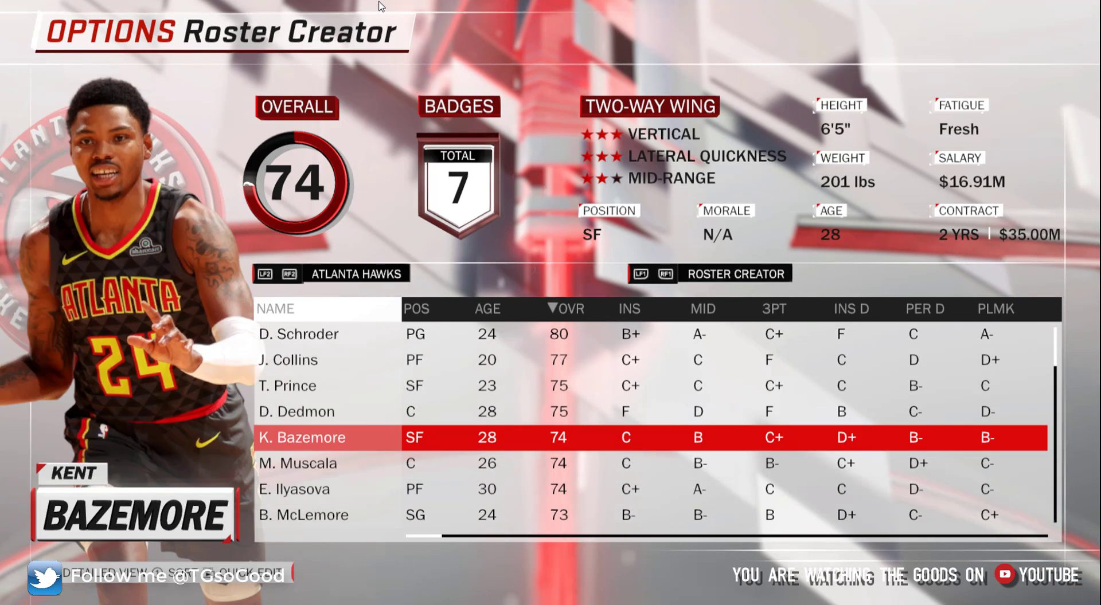
key("Up")
key("Down")
key("Down")
key("Down")
key("Down")
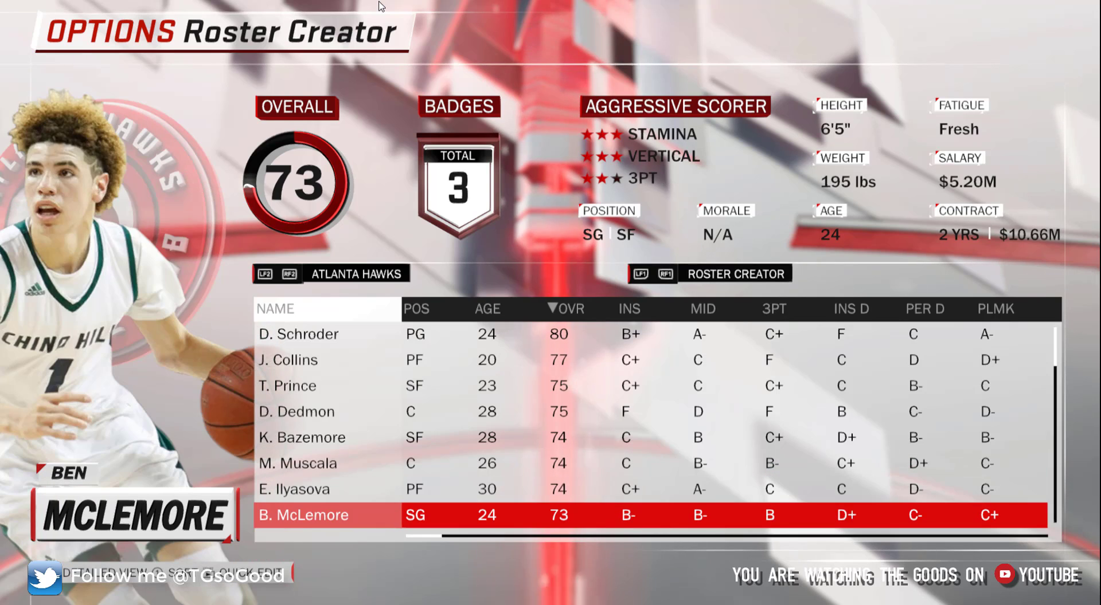